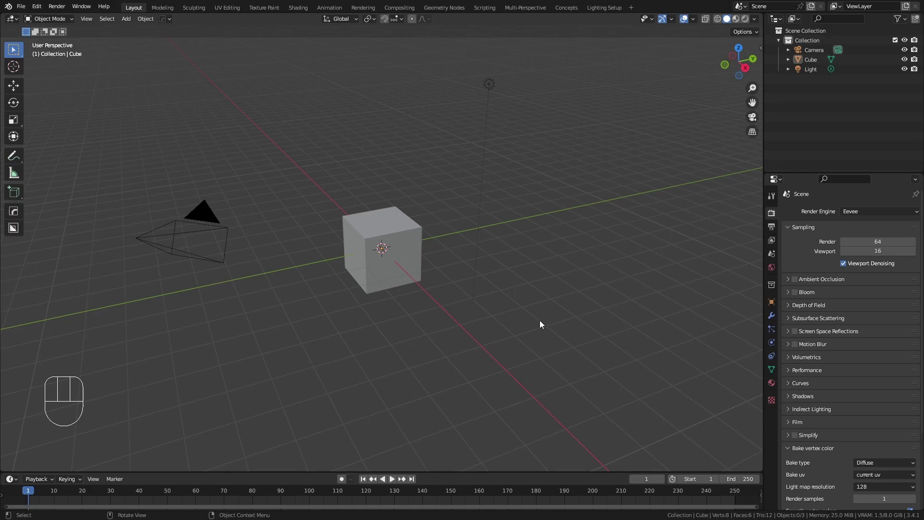
Give the selected cube a new Geometry Nodes tree and spread out its Group Input and Output nodes.
{"action": "left_click", "coordinate": [379, 269]}
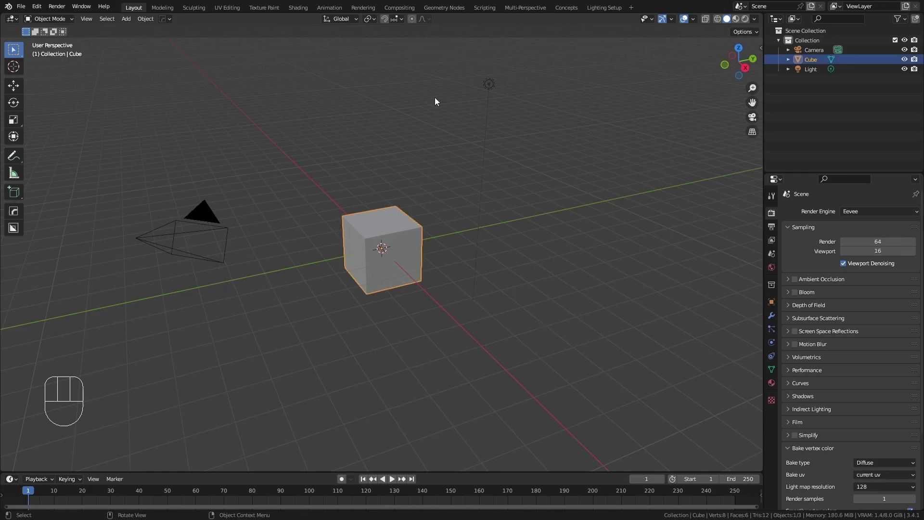
{"action": "left_click", "coordinate": [444, 8]}
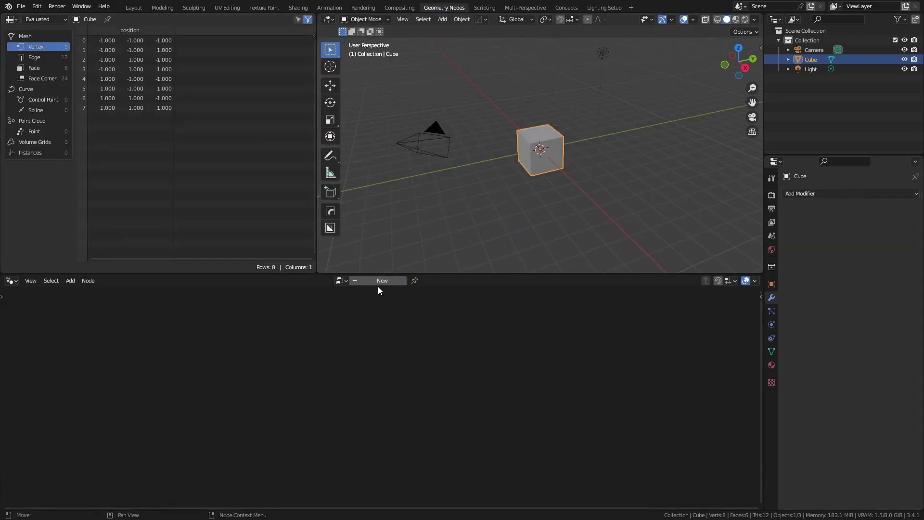
{"action": "left_click", "coordinate": [363, 280]}
{"action": "left_click_drag", "start_coordinate": [284, 421], "coordinate": [98, 383]}
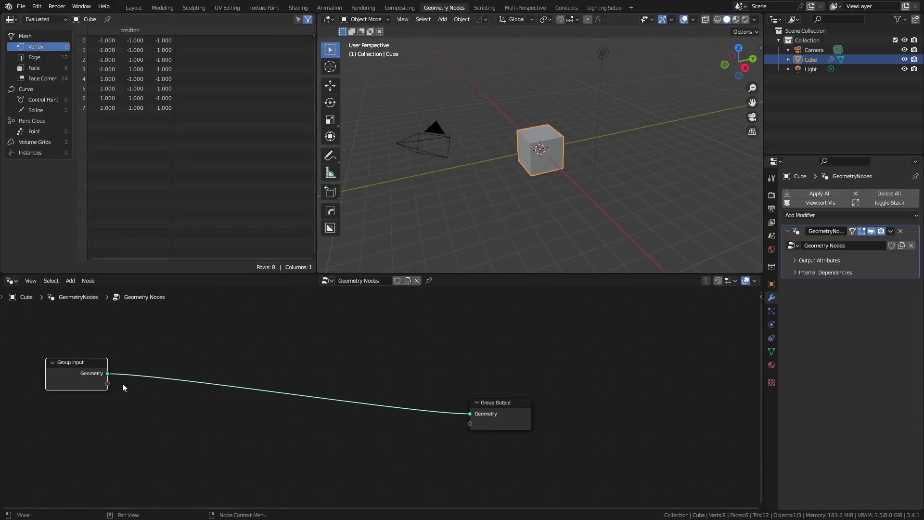
{"action": "left_click_drag", "start_coordinate": [496, 410], "coordinate": [662, 368]}
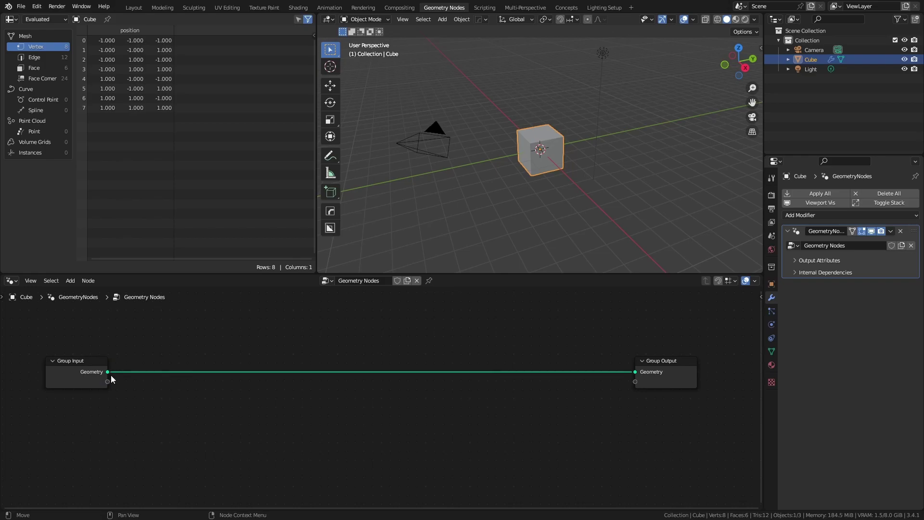
Add a Mesh to Volume node fed by the input geometry.
{"action": "left_click_drag", "start_coordinate": [109, 372], "coordinate": [212, 402]}
{"action": "type", "text": "mesh to vol"}
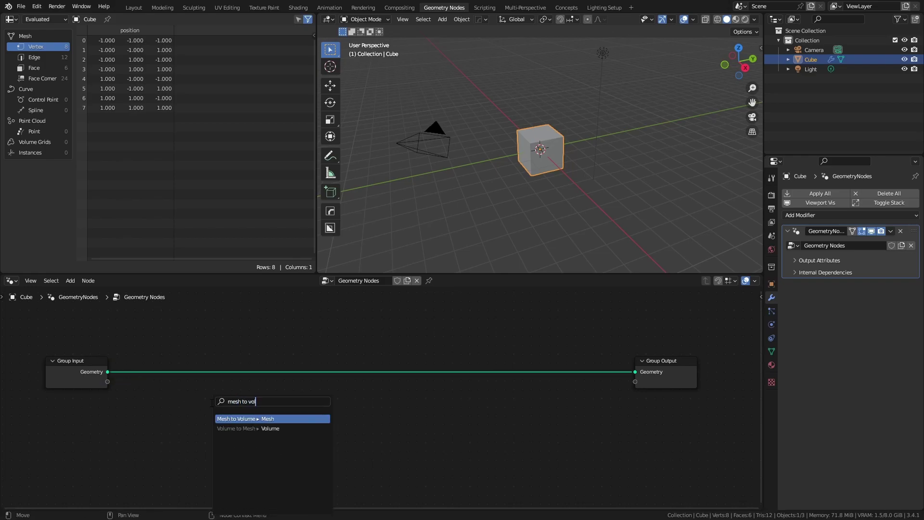
{"action": "key", "text": "Return"}
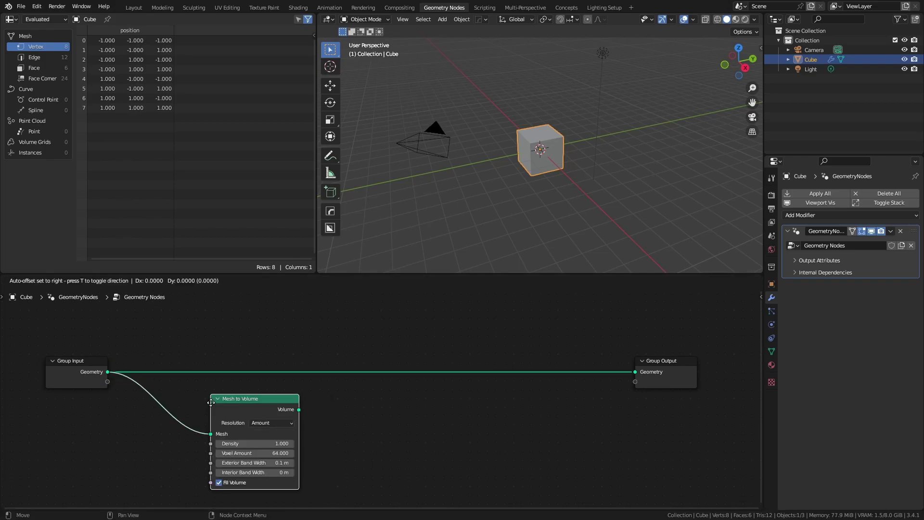
{"action": "left_click", "coordinate": [139, 396]}
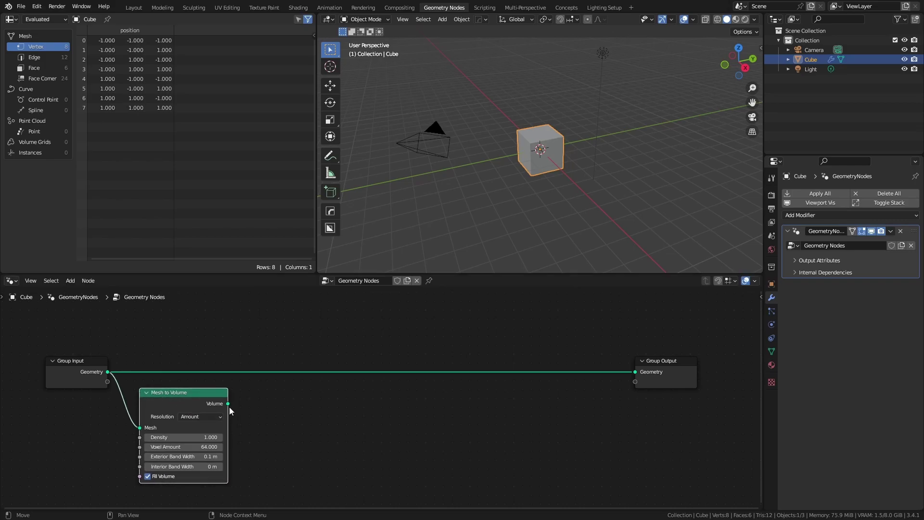
Add a Distribute Points in Volume node after the Mesh to Volume output.
{"action": "left_click_drag", "start_coordinate": [228, 404], "coordinate": [297, 418]}
{"action": "type", "text": "distr"}
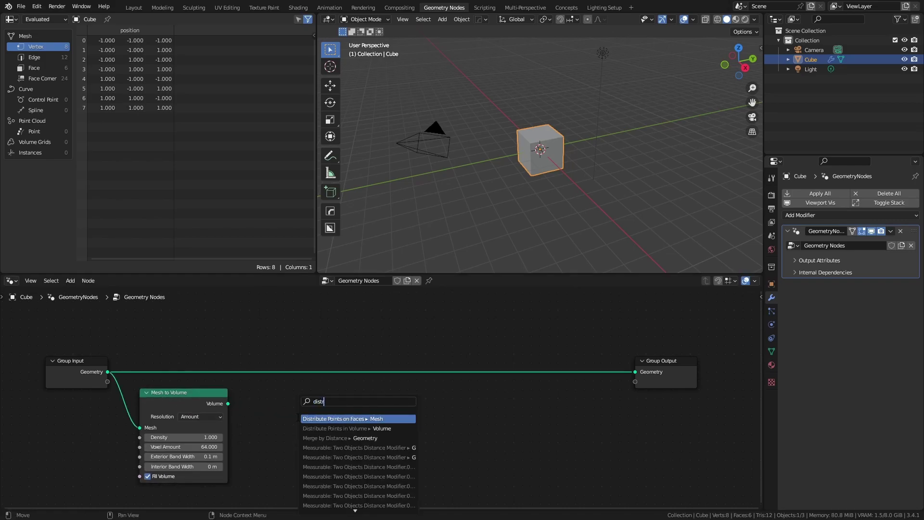
{"action": "key", "text": "Down"}
{"action": "key", "text": "Return"}
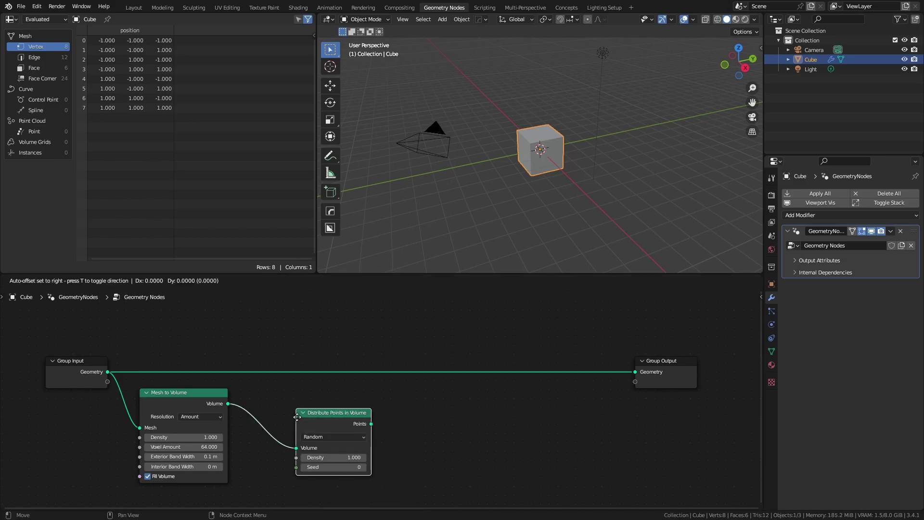
{"action": "left_click", "coordinate": [252, 400]}
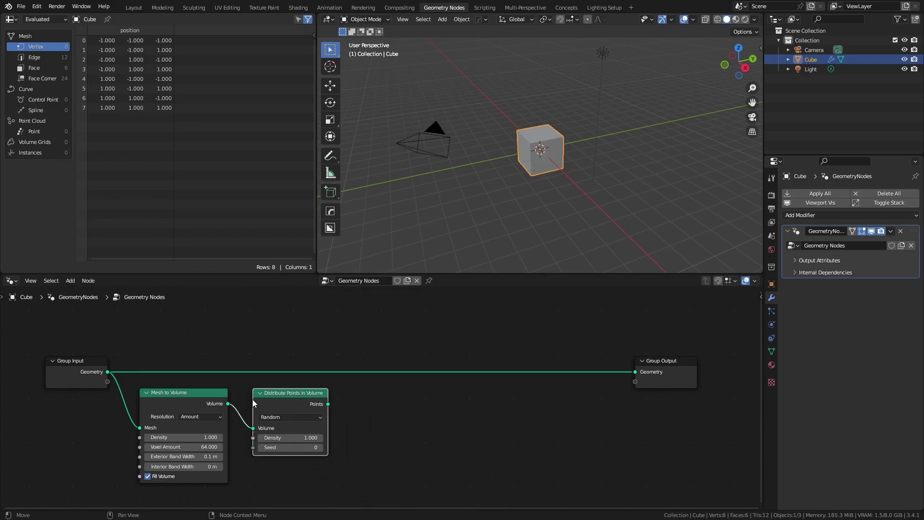
Send the points to the group output and set Density to 4.9, then 11.6.
{"action": "left_click", "coordinate": [289, 404], "text": "ctrl+shift"}
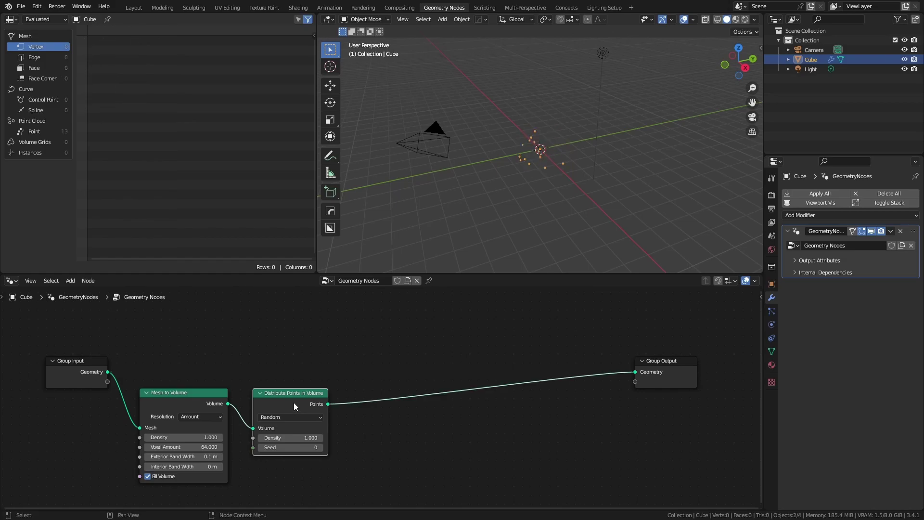
{"action": "scroll", "coordinate": [550, 139], "scroll_direction": "up", "scroll_amount": 8}
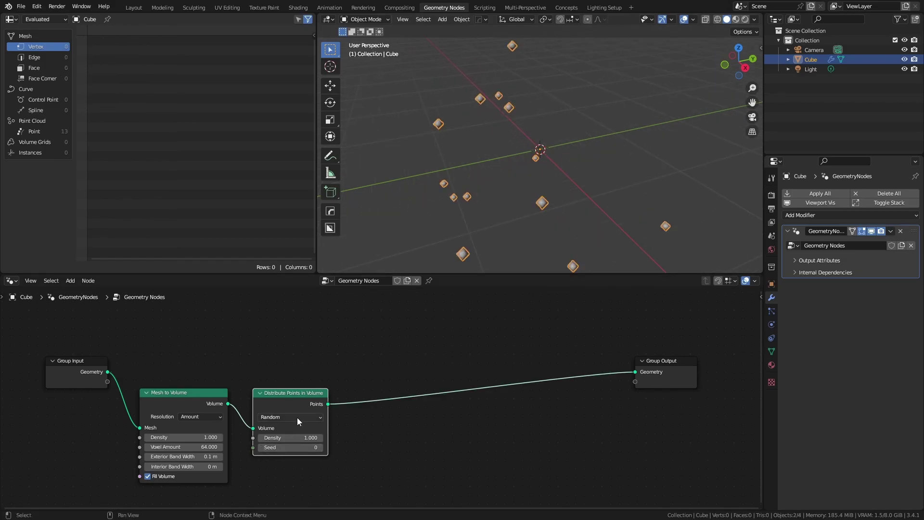
{"action": "left_click", "coordinate": [295, 437]}
{"action": "type", "text": "4.9"}
{"action": "key", "text": "Return"}
{"action": "left_click_drag", "start_coordinate": [295, 438], "coordinate": [328, 438]}
Raise the random Seed of the point distribution to 3.
{"action": "scroll", "coordinate": [547, 187], "scroll_direction": "down", "scroll_amount": 3}
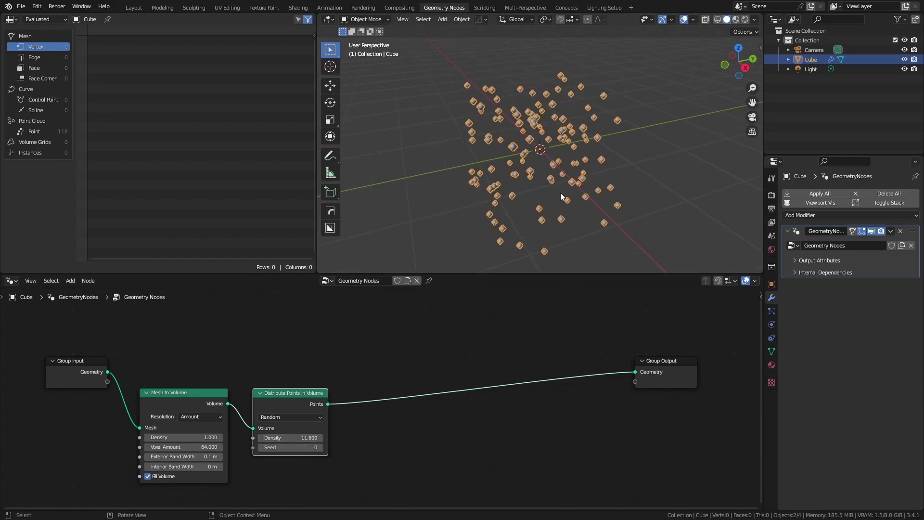
{"action": "left_click", "coordinate": [320, 448]}
{"action": "left_click", "coordinate": [324, 450]}
{"action": "left_click", "coordinate": [324, 450]}
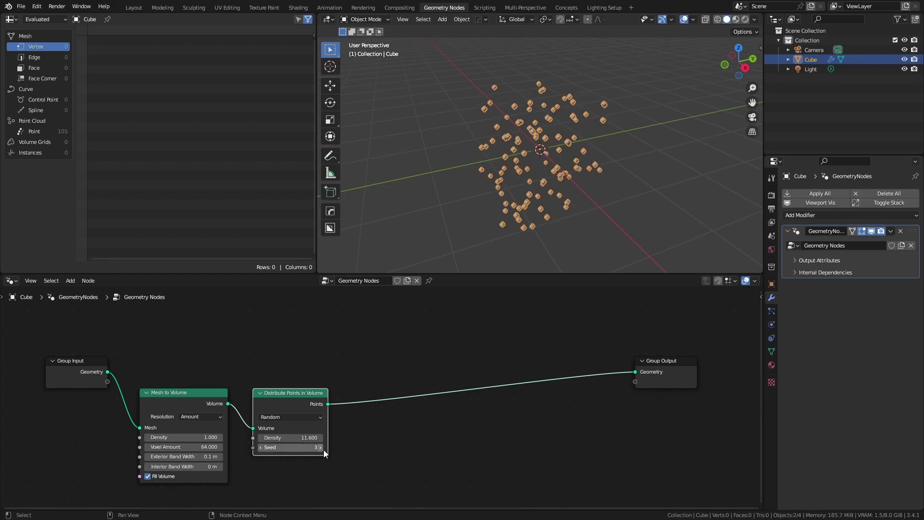
{"action": "left_click", "coordinate": [285, 420]}
Switch point distribution to Grid with 0.1 spacing.
{"action": "left_click", "coordinate": [283, 438]}
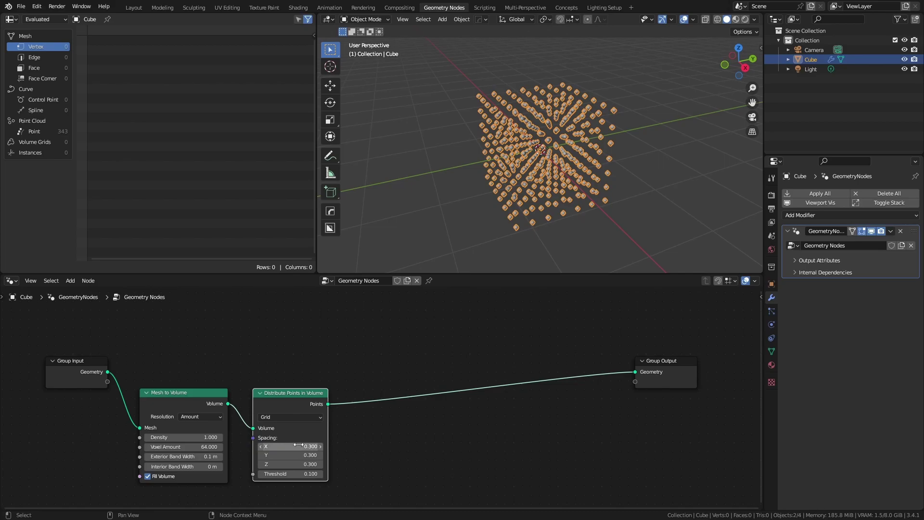
{"action": "left_click", "coordinate": [301, 446]}
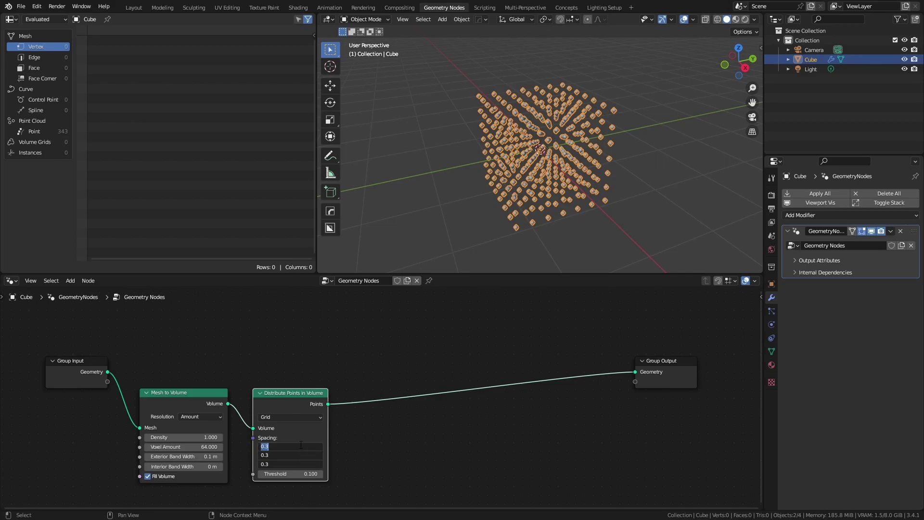
{"action": "type", "text": "0.1"}
{"action": "key", "text": "Return"}
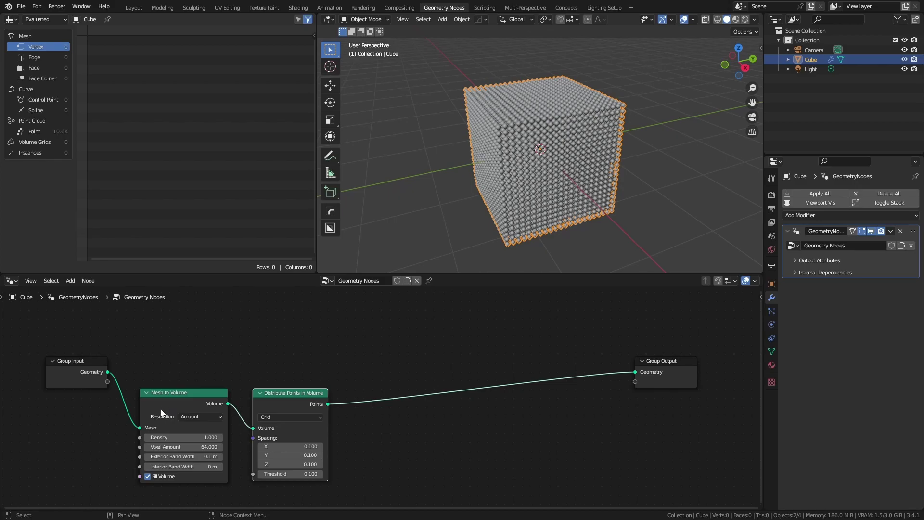
Set Mesh to Volume resolution to Size with a 0.1 m voxel size.
{"action": "left_click", "coordinate": [204, 417]}
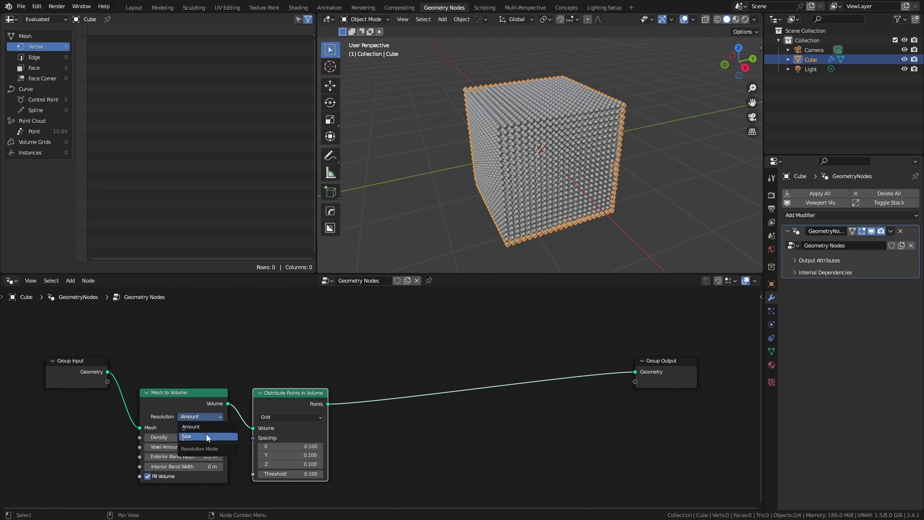
{"action": "left_click", "coordinate": [206, 435]}
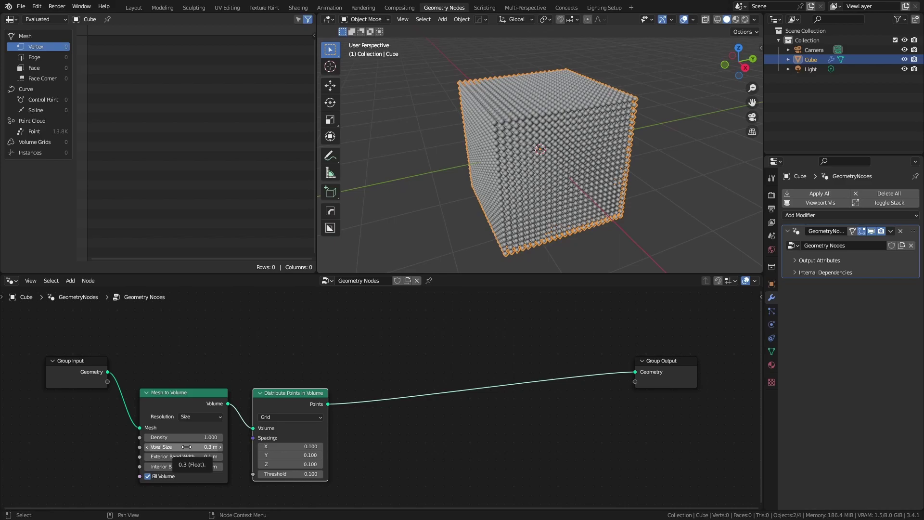
{"action": "left_click", "coordinate": [186, 446]}
{"action": "type", "text": ".1"}
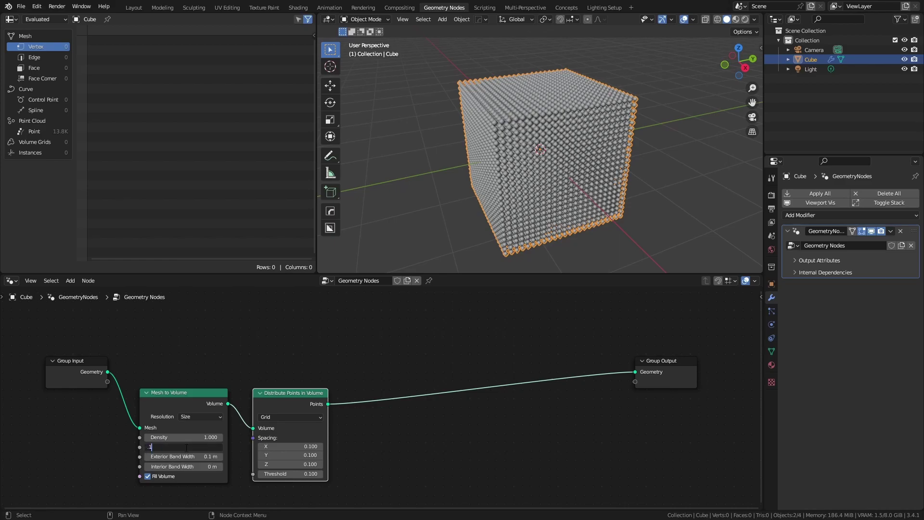
{"action": "key", "text": "Return"}
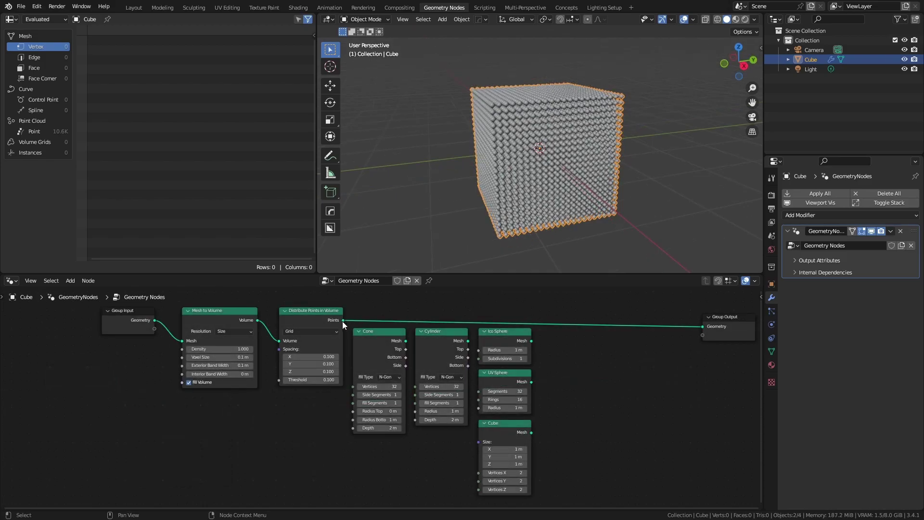
Add Instance on Points after Points, instancing the Ico Sphere mesh, and route it to the output.
{"action": "left_click_drag", "start_coordinate": [342, 321], "coordinate": [566, 353]}
{"action": "type", "text": "instance"}
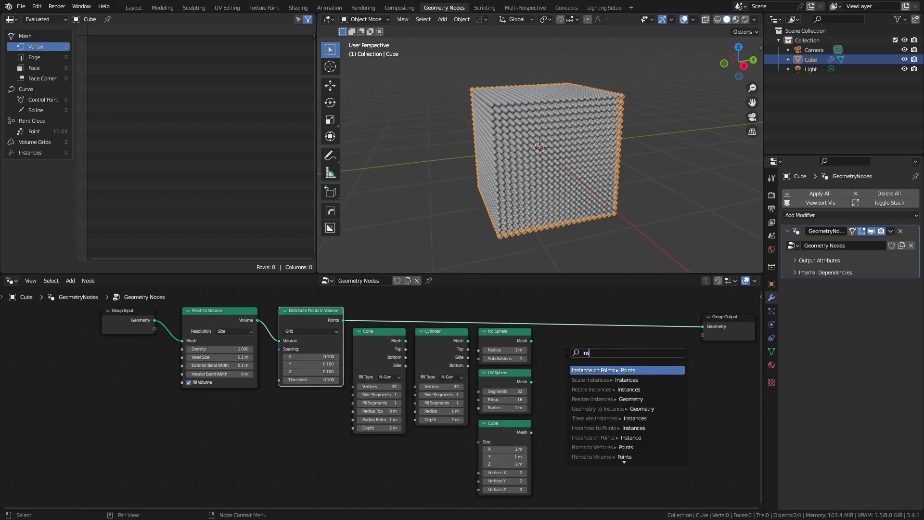
{"action": "key", "text": "Return"}
{"action": "left_click", "coordinate": [563, 354]}
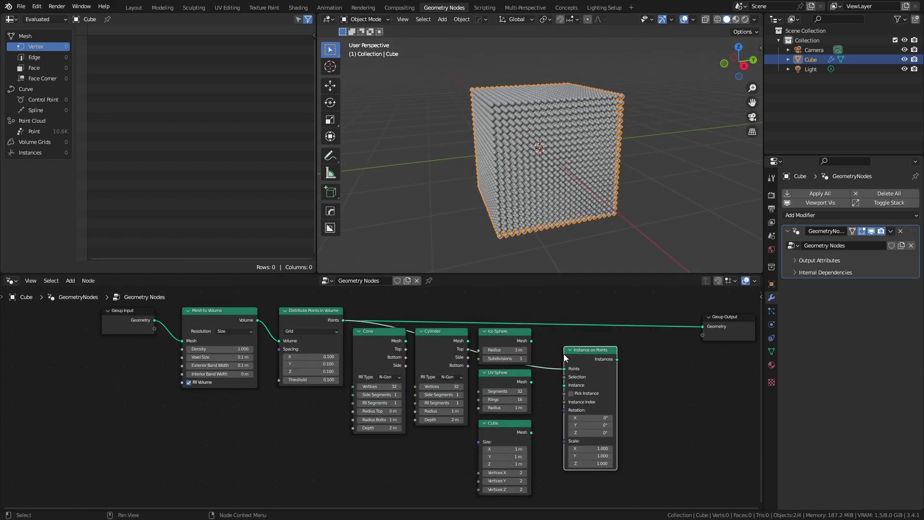
{"action": "left_click_drag", "start_coordinate": [533, 341], "coordinate": [564, 386]}
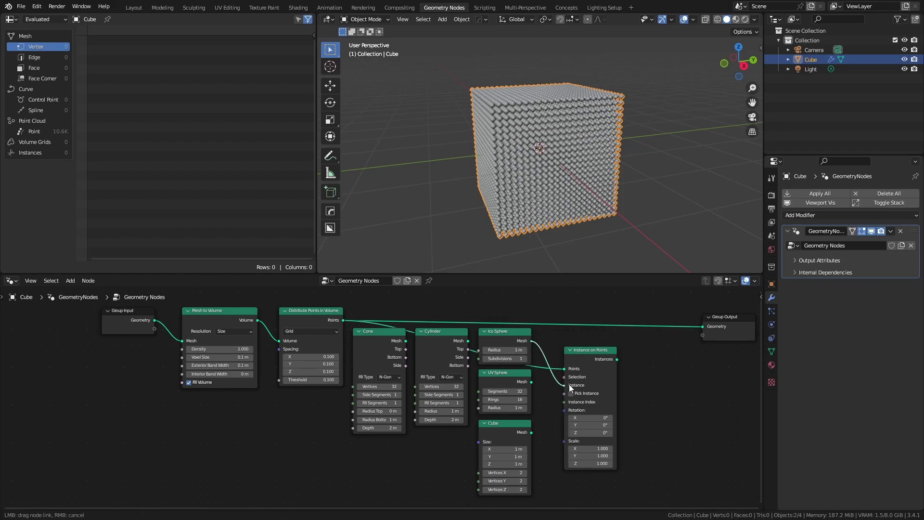
{"action": "left_click_drag", "start_coordinate": [597, 359], "coordinate": [626, 317]}
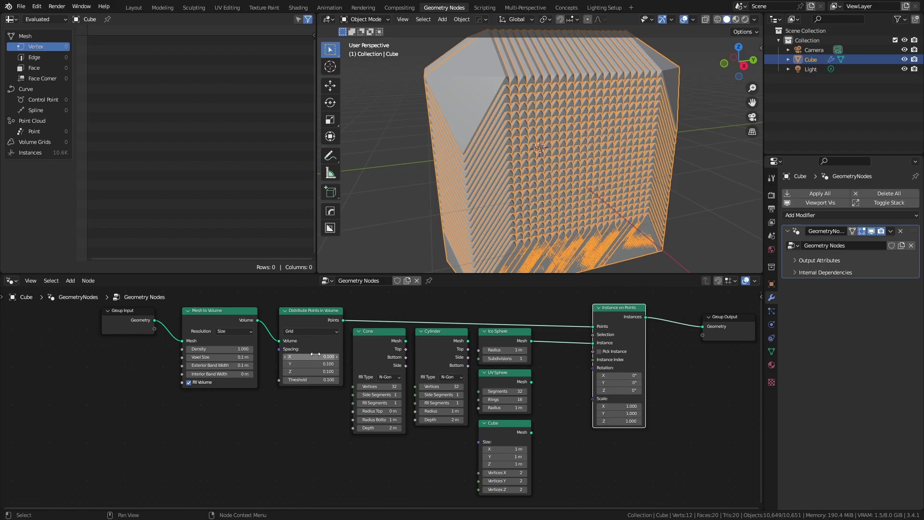
Set the Instance on Points scale to 0.05 on all axes.
{"action": "left_click", "coordinate": [632, 405]}
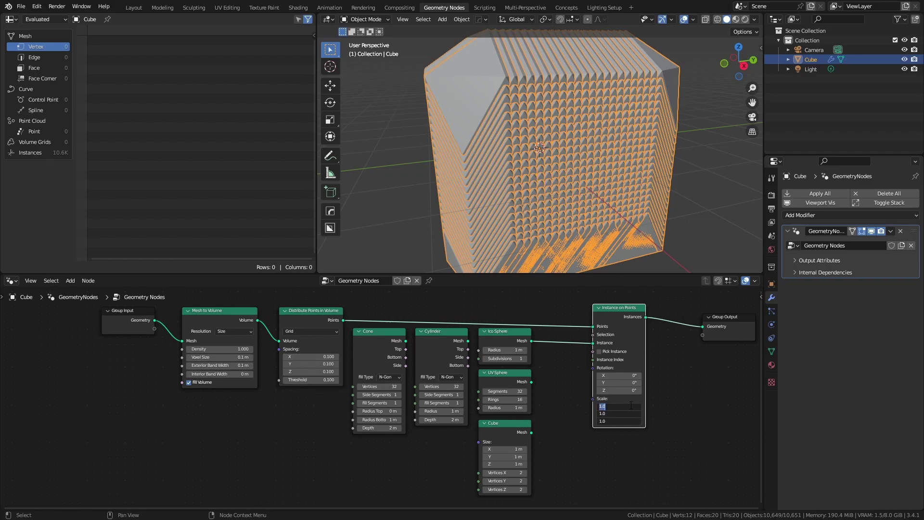
{"action": "type", "text": "0.05"}
{"action": "key", "text": "Return"}
{"action": "middle_click_drag", "start_coordinate": [608, 136], "coordinate": [596, 170]}
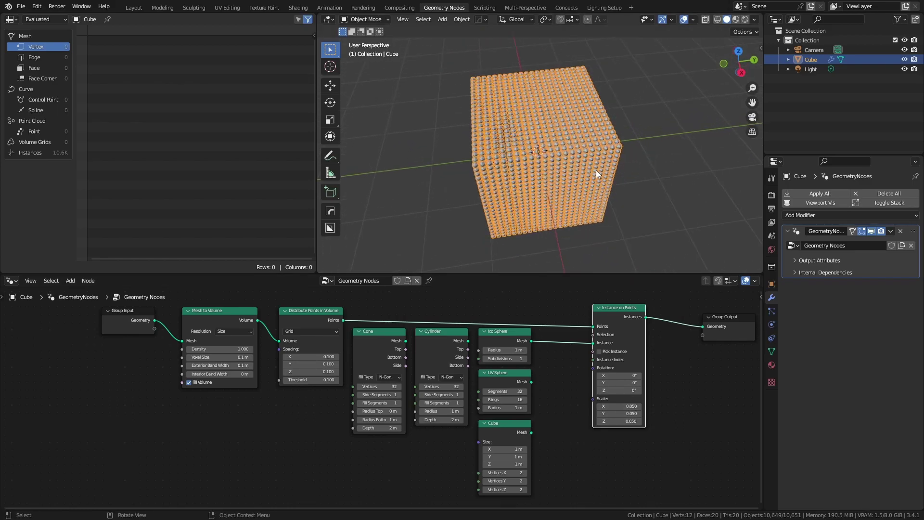
{"action": "scroll", "coordinate": [596, 169], "scroll_direction": "up", "scroll_amount": 4}
Swap the instance mesh to UV Sphere, then Cylinder, and finally Cone.
{"action": "left_click_drag", "start_coordinate": [531, 381], "coordinate": [593, 343]}
{"action": "left_click_drag", "start_coordinate": [468, 342], "coordinate": [594, 343]}
{"action": "left_click_drag", "start_coordinate": [407, 341], "coordinate": [593, 343]}
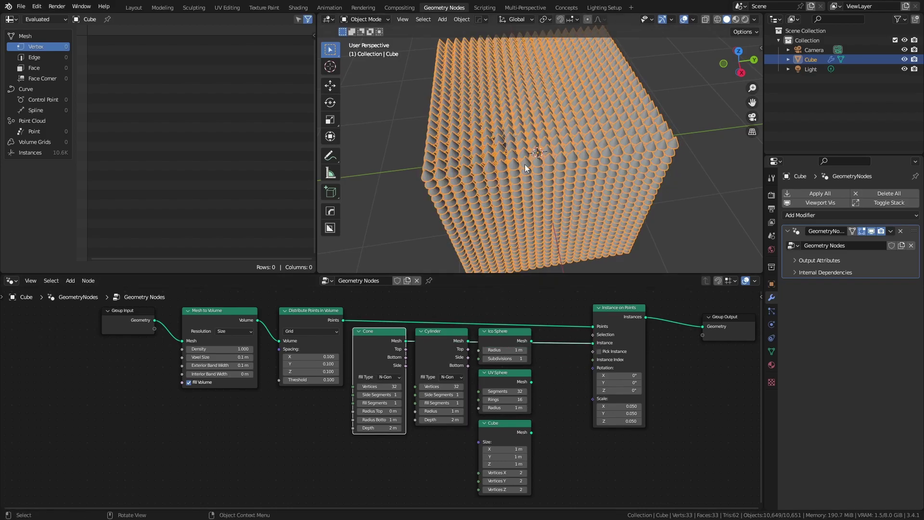
{"action": "middle_click_drag", "start_coordinate": [525, 164], "coordinate": [522, 99]}
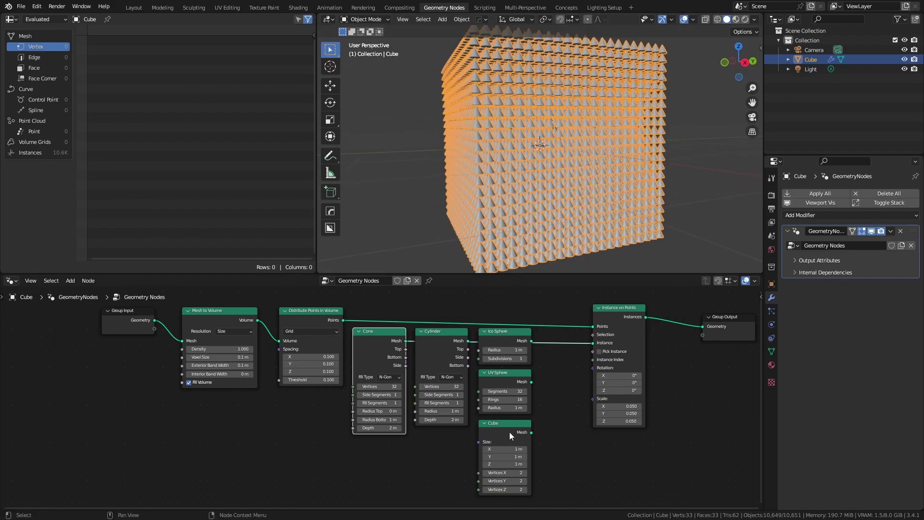
Instance the Cube mesh on the points at a 0.1 scale.
{"action": "left_click_drag", "start_coordinate": [532, 432], "coordinate": [595, 342]}
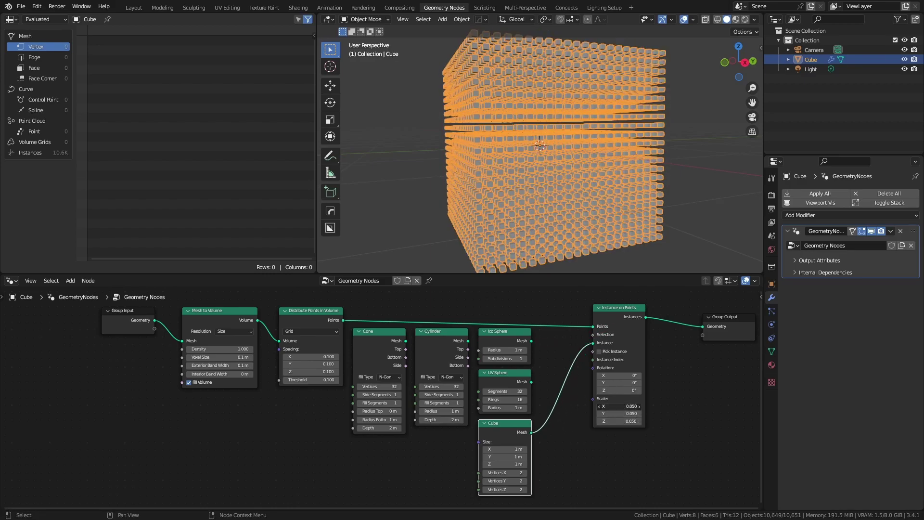
{"action": "left_click_drag", "start_coordinate": [621, 407], "coordinate": [622, 421]}
{"action": "type", "text": "0.1"}
{"action": "key", "text": "Return"}
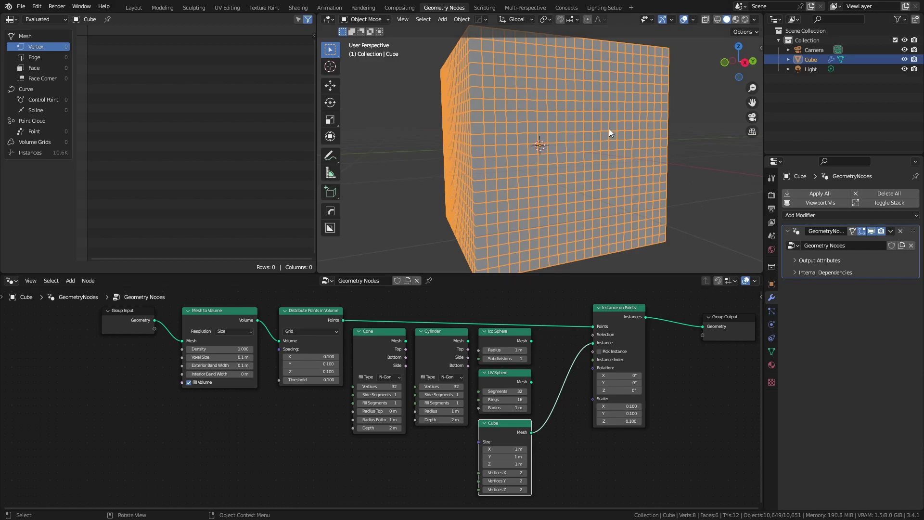
{"action": "middle_click_drag", "start_coordinate": [606, 135], "coordinate": [689, 164]}
{"action": "left_click", "coordinate": [690, 163]}
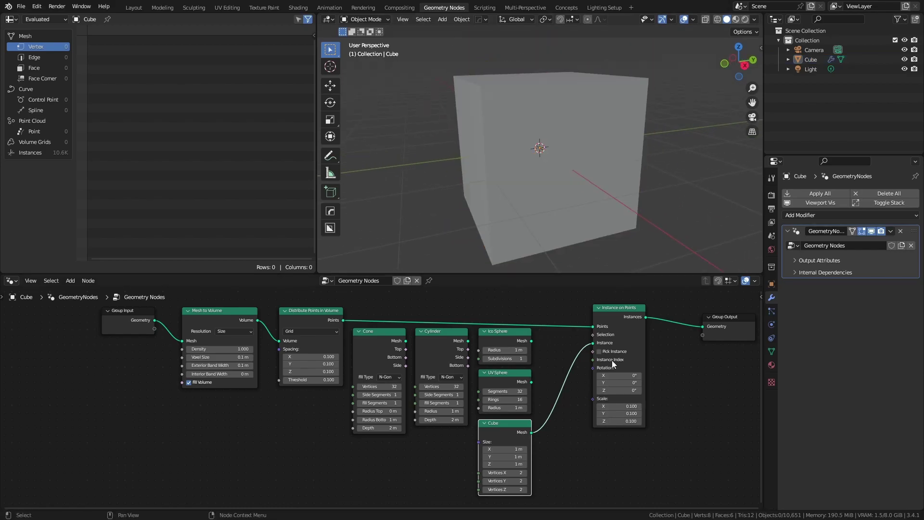
Reduce the cube instance scale to 0.09 on X, Y and Z.
{"action": "left_click_drag", "start_coordinate": [621, 405], "coordinate": [621, 422]}
{"action": "key", "text": "BackSpace"}
{"action": "type", "text": "0.09"}
{"action": "key", "text": "Return"}
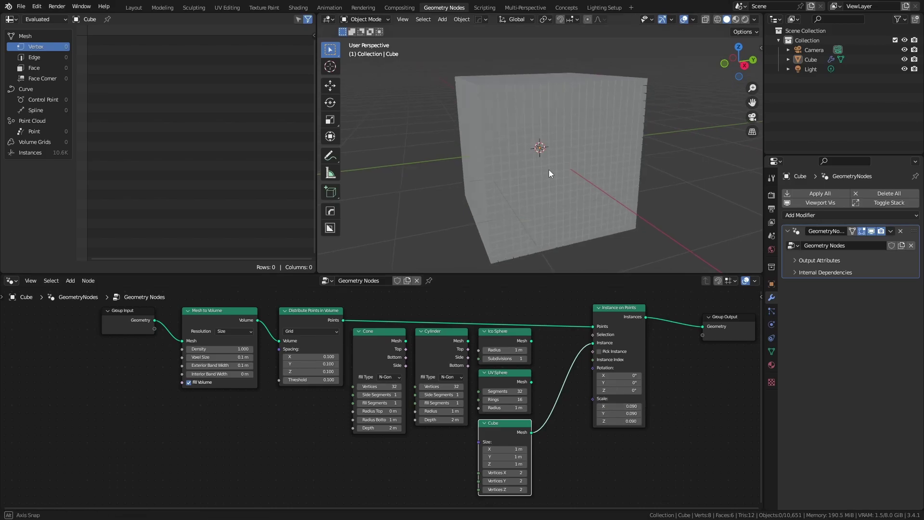
{"action": "middle_click_drag", "start_coordinate": [549, 169], "coordinate": [507, 132]}
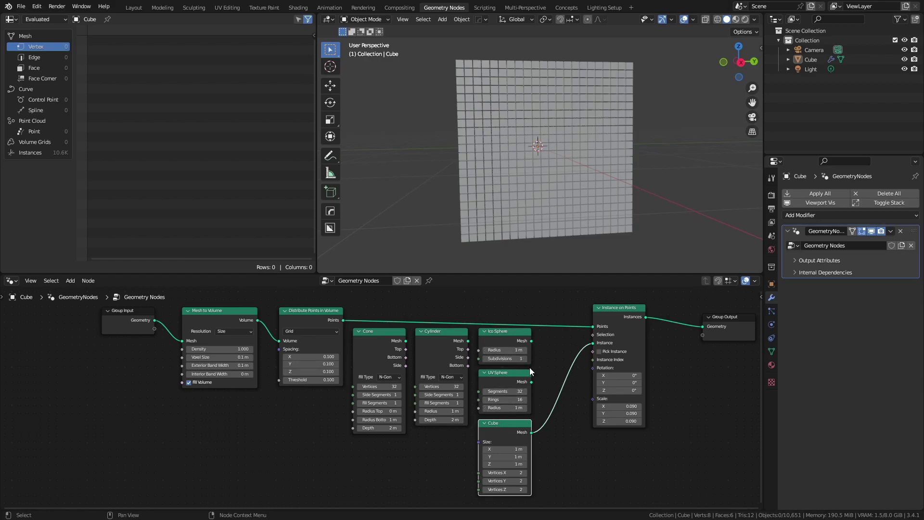
Instance UV Spheres, expose Spacing as a modifier input, and feed it into a Vector Math Multiply.
{"action": "left_click_drag", "start_coordinate": [532, 381], "coordinate": [593, 343]}
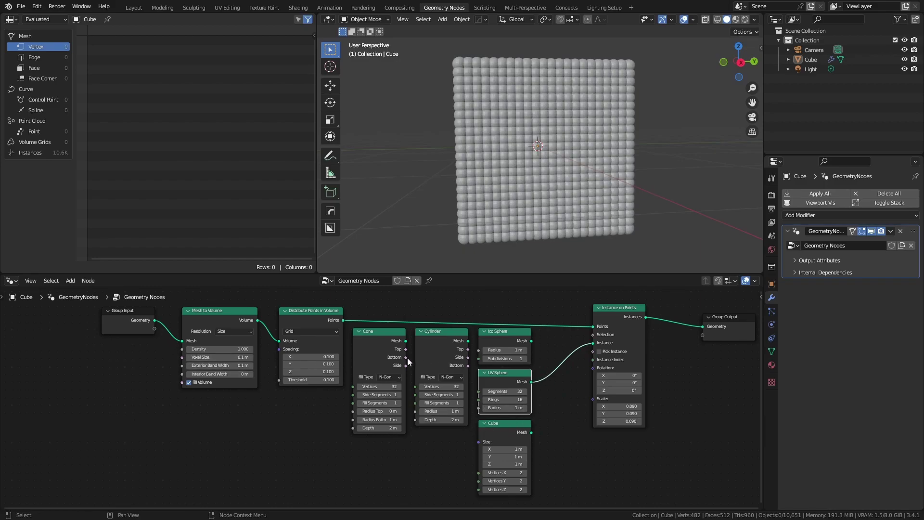
{"action": "left_click_drag", "start_coordinate": [278, 350], "coordinate": [155, 329]}
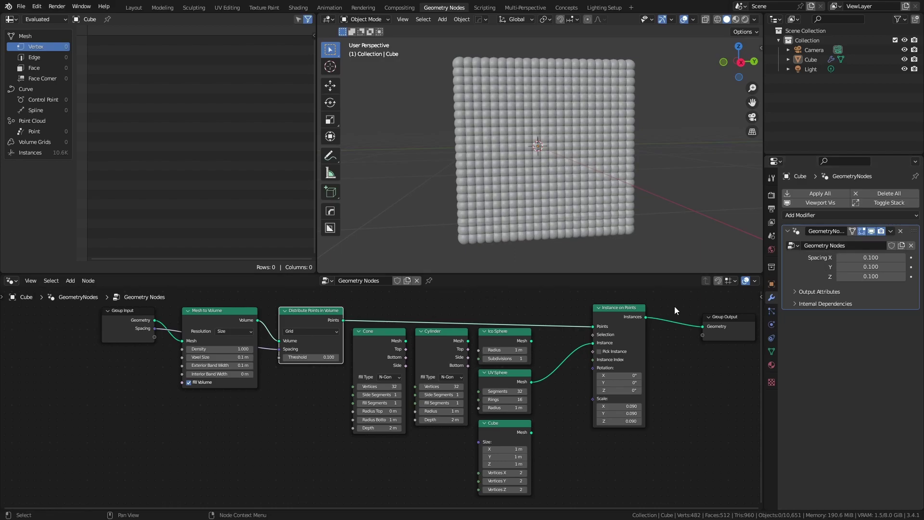
{"action": "left_click_drag", "start_coordinate": [153, 331], "coordinate": [201, 409]}
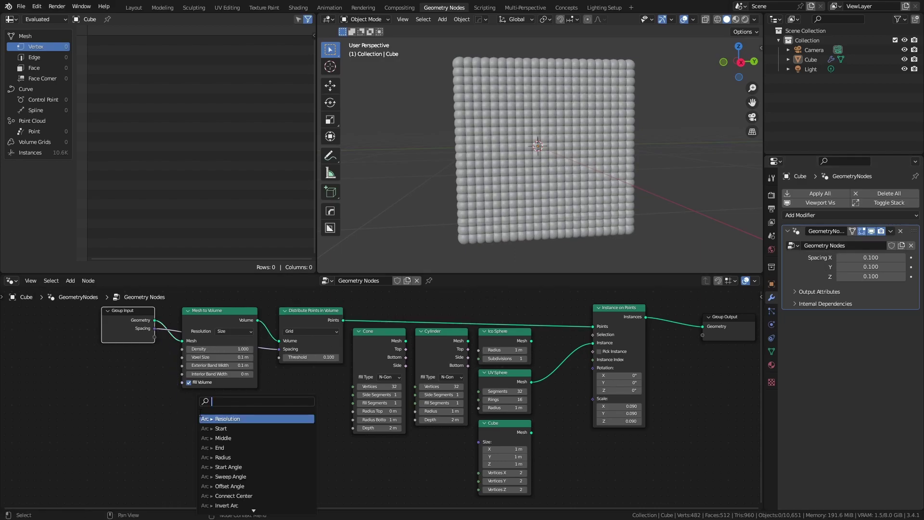
{"action": "type", "text": "vectro mul"}
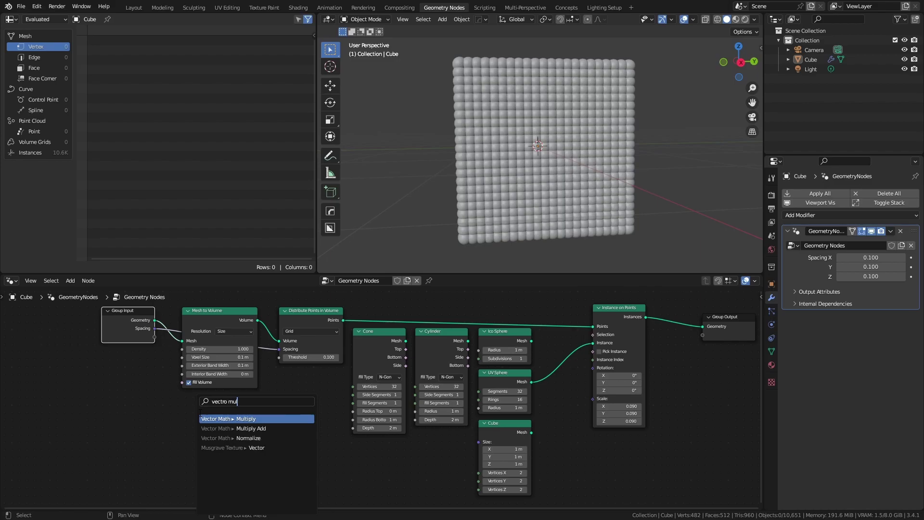
{"action": "key", "text": "Return"}
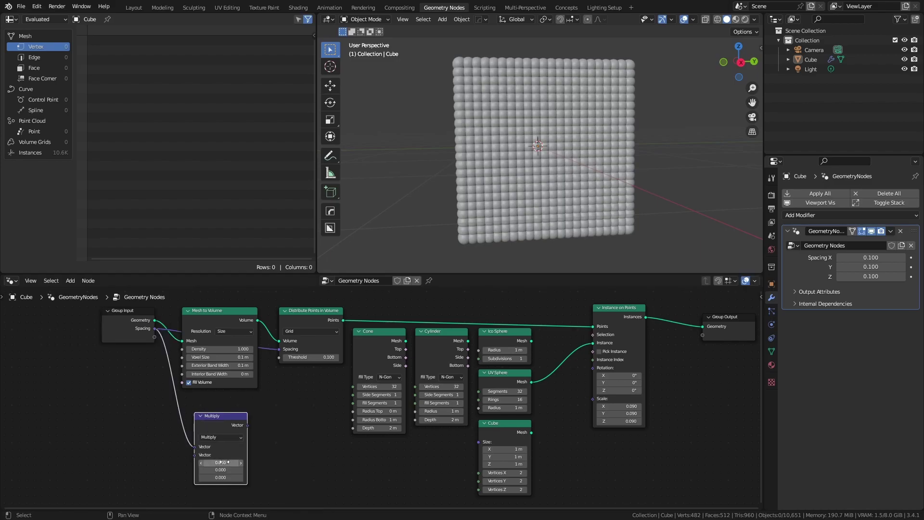
Drive instance Scale with Spacing times 0.5, and set modifier Spacing to 0.510.
{"action": "left_click_drag", "start_coordinate": [221, 462], "coordinate": [221, 477]}
{"action": "type", "text": ".5"}
{"action": "left_click_drag", "start_coordinate": [248, 425], "coordinate": [593, 398]}
{"action": "middle_click_drag", "start_coordinate": [647, 180], "coordinate": [659, 208]}
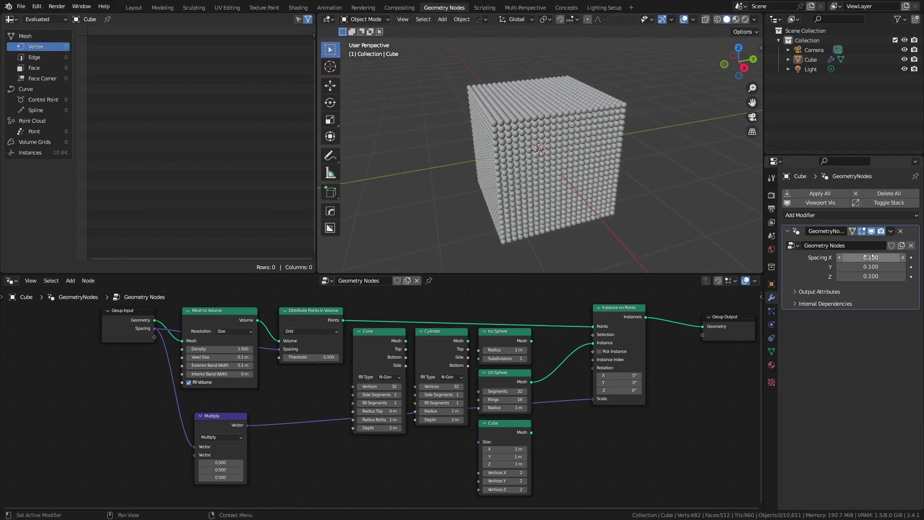
{"action": "left_click_drag", "start_coordinate": [871, 258], "coordinate": [905, 276]}
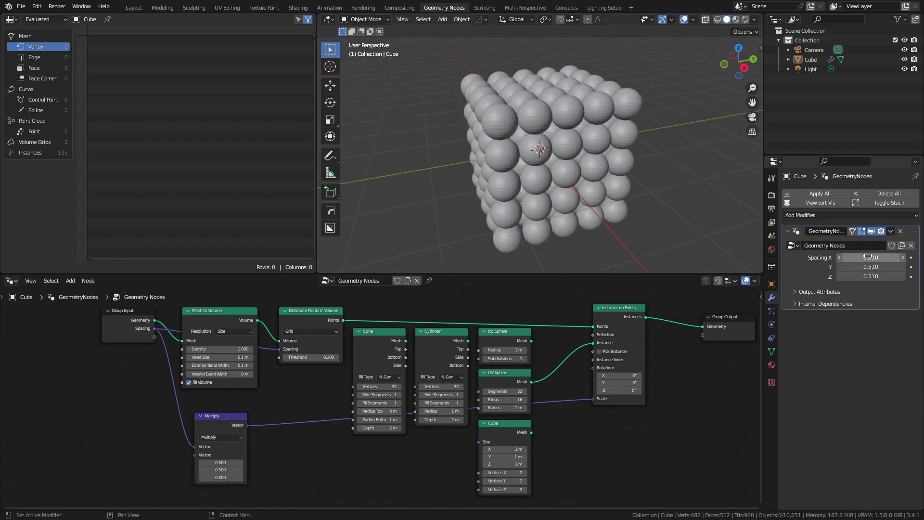
{"action": "middle_click_drag", "start_coordinate": [534, 149], "coordinate": [494, 178]}
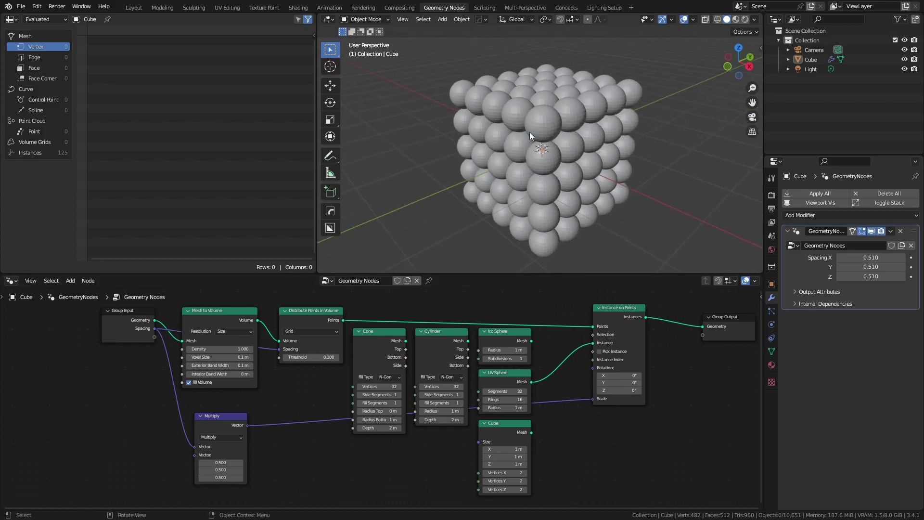
{"action": "middle_click_drag", "start_coordinate": [529, 132], "coordinate": [505, 138]}
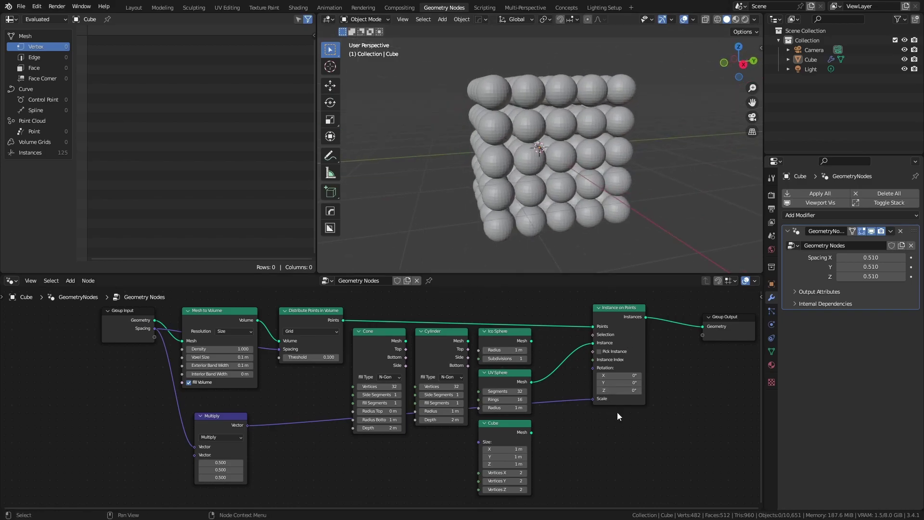
Set the Spacing group input's minimum value to 0 in the side panel.
{"action": "key", "text": "n"}
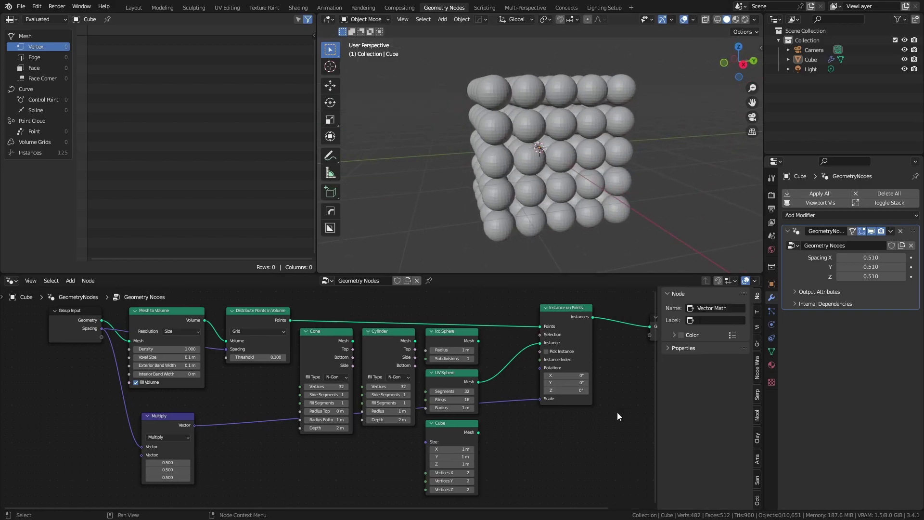
{"action": "left_click", "coordinate": [757, 328]}
{"action": "left_click", "coordinate": [756, 344]}
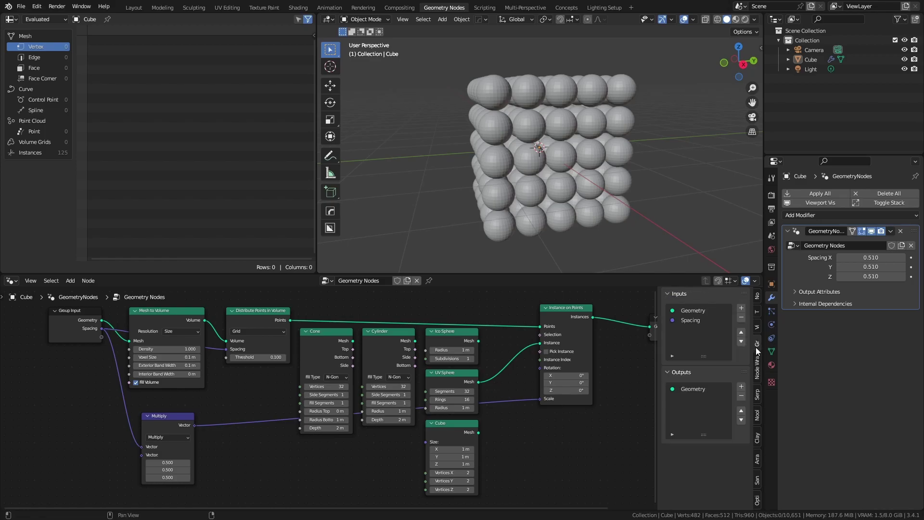
{"action": "left_click", "coordinate": [692, 321]}
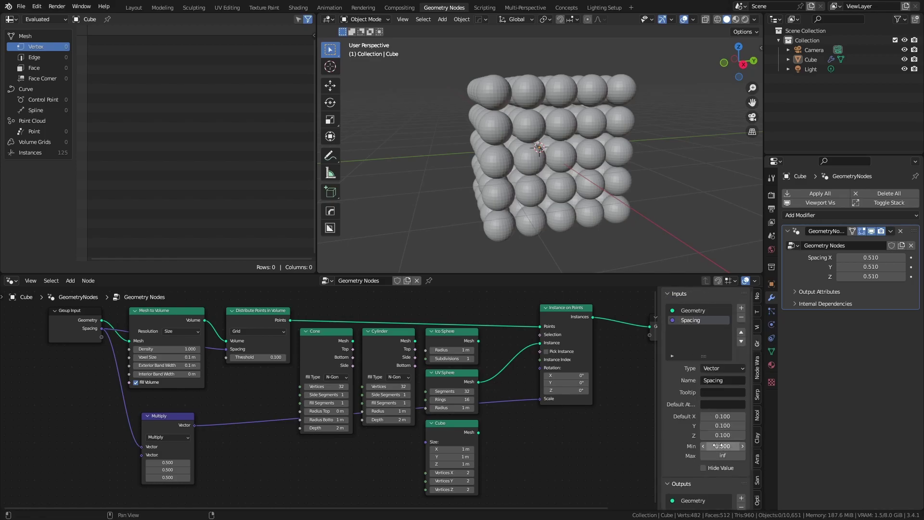
{"action": "left_click", "coordinate": [732, 446]}
{"action": "type", "text": "0"}
{"action": "key", "text": "Return"}
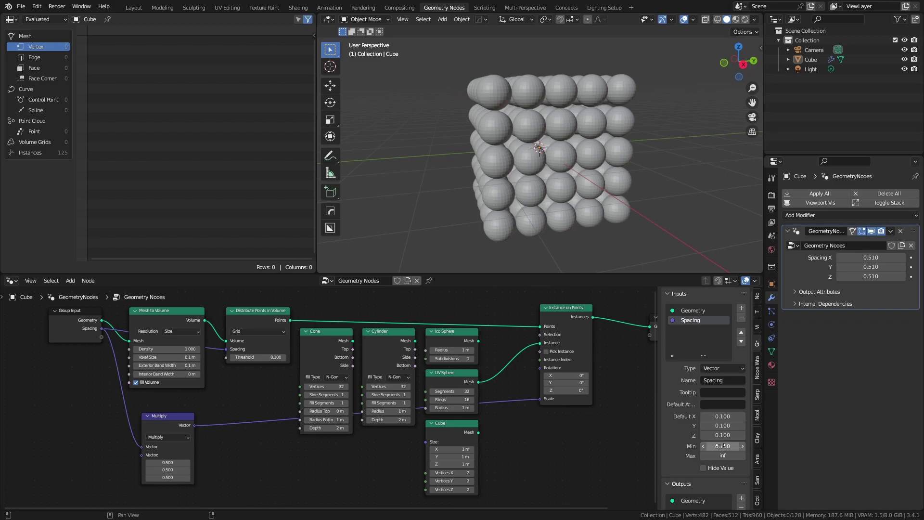
Set the modifier's Spacing X, Y and Z to 0.3.
{"action": "key", "text": "BackSpace"}
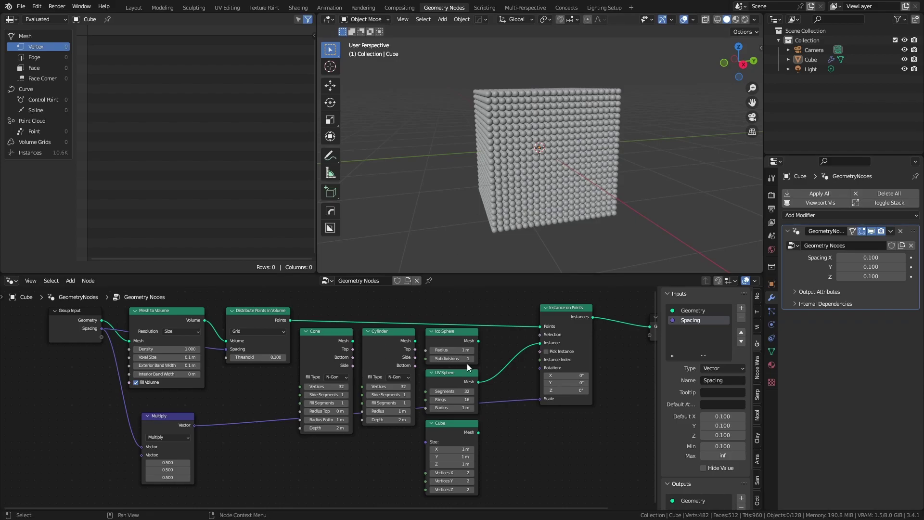
{"action": "left_click_drag", "start_coordinate": [873, 276], "coordinate": [873, 256]}
{"action": "type", "text": "0.3"}
{"action": "key", "text": "Return"}
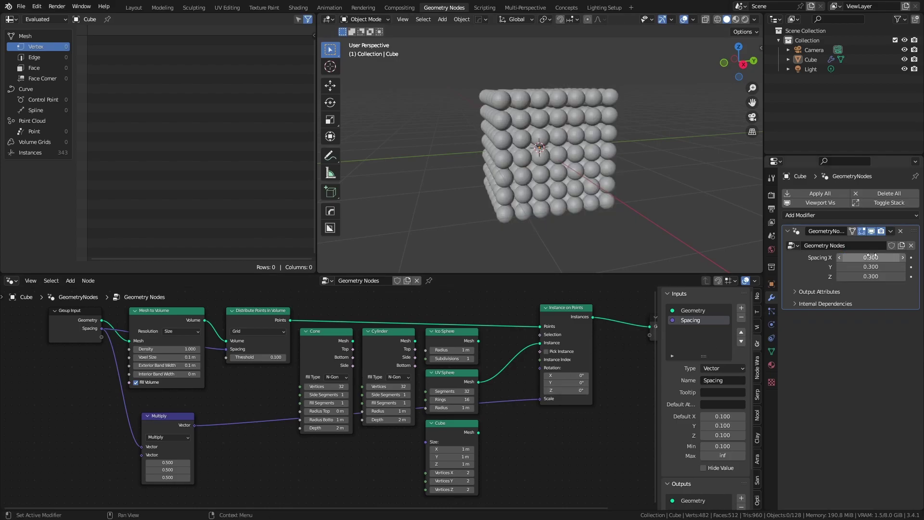
Make room before the Group Output and add a Set Material node after the instances.
{"action": "middle_click_drag", "start_coordinate": [514, 382], "coordinate": [316, 407]}
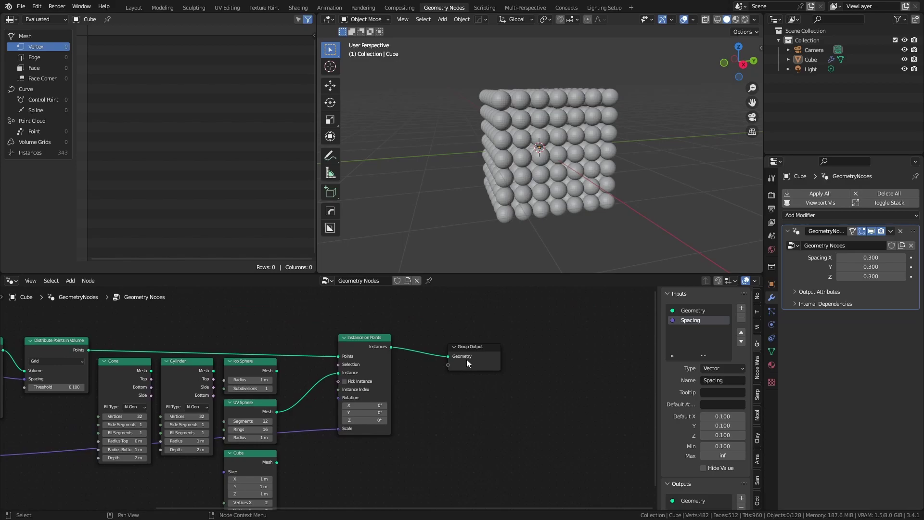
{"action": "left_click_drag", "start_coordinate": [471, 347], "coordinate": [586, 338]}
{"action": "left_click_drag", "start_coordinate": [390, 346], "coordinate": [436, 372]}
{"action": "type", "text": "set mat"}
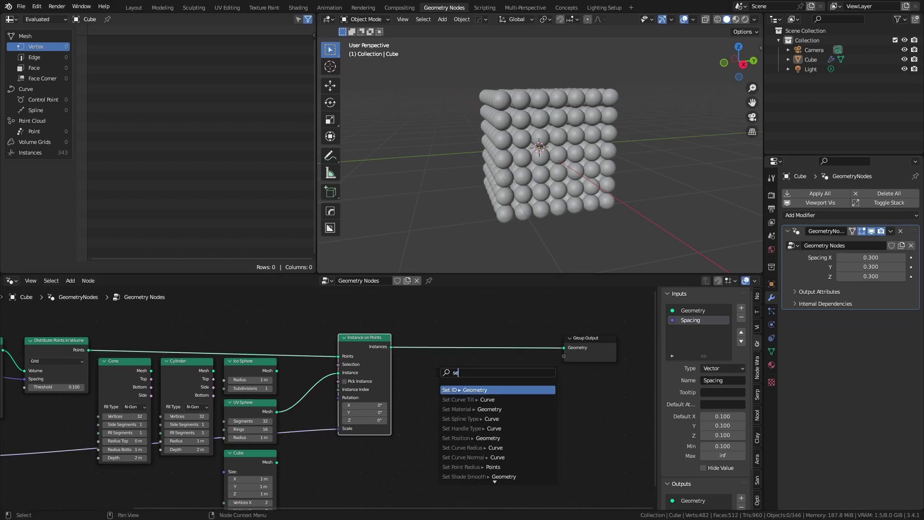
{"action": "key", "text": "Return"}
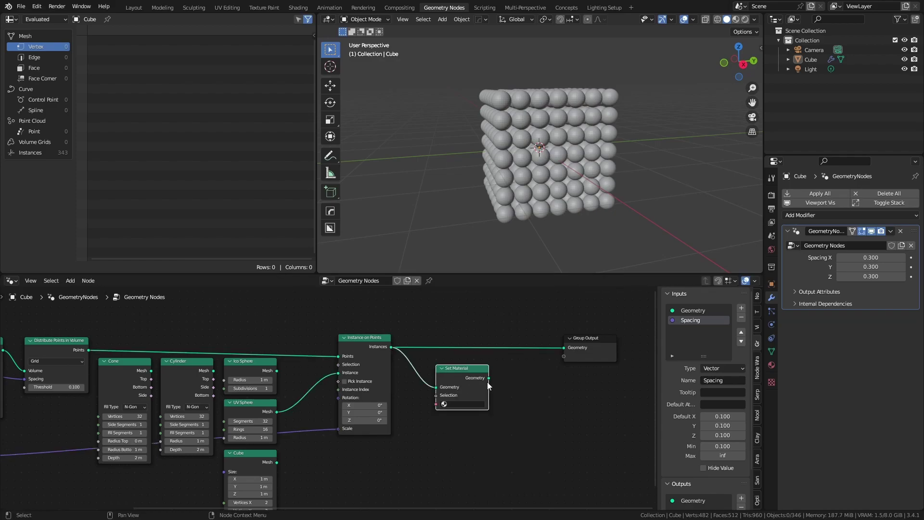
Add a Set Shade Smooth node between Set Material and the Group Output.
{"action": "left_click_drag", "start_coordinate": [488, 379], "coordinate": [526, 387]}
{"action": "type", "text": "set sha"}
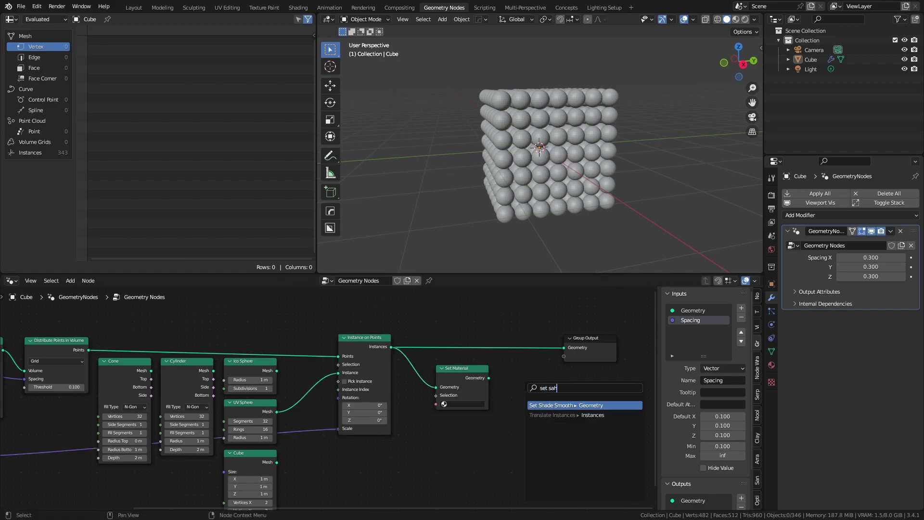
{"action": "key", "text": "Return"}
{"action": "left_click", "coordinate": [553, 388]}
{"action": "left_click_drag", "start_coordinate": [553, 388], "coordinate": [533, 347]}
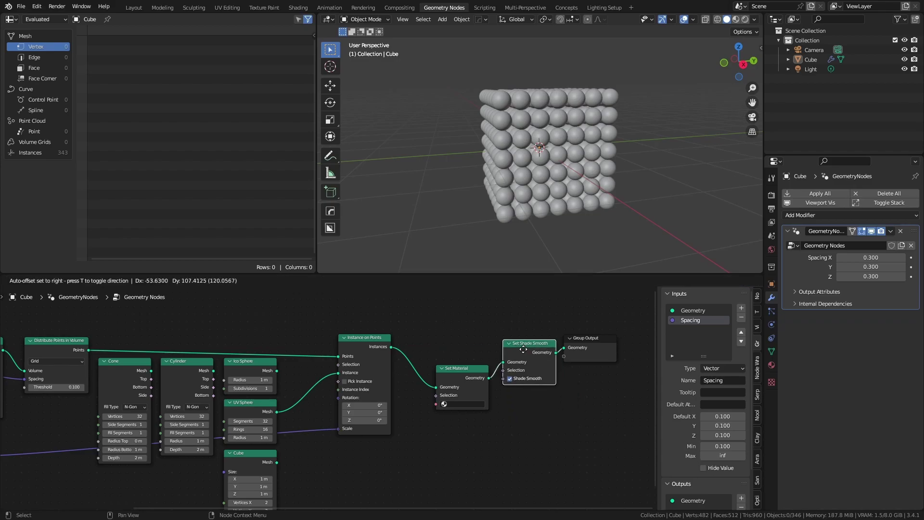
{"action": "left_click_drag", "start_coordinate": [463, 368], "coordinate": [441, 345]}
Assign Material.001 in the Set Material node.
{"action": "middle_click_drag", "start_coordinate": [502, 254], "coordinate": [559, 204]}
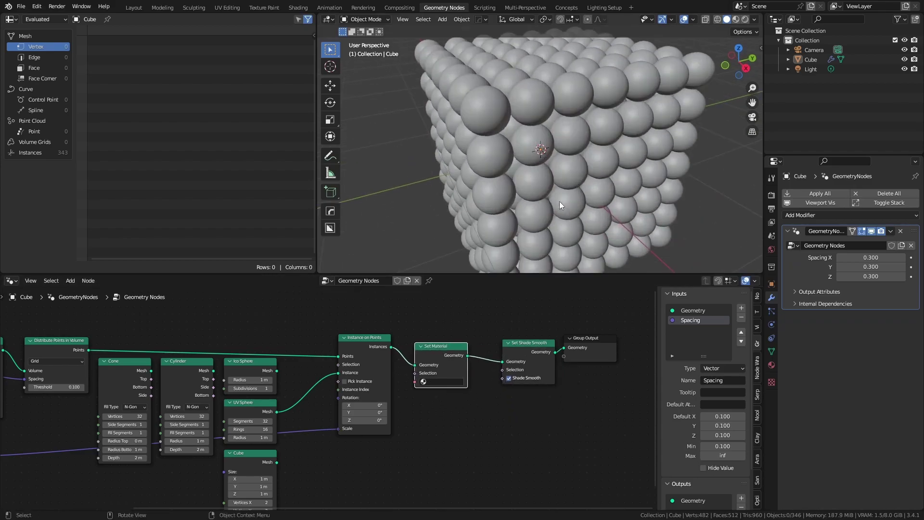
{"action": "middle_click_drag", "start_coordinate": [560, 205], "coordinate": [524, 238]}
{"action": "left_click", "coordinate": [446, 382]}
{"action": "left_click", "coordinate": [450, 395]}
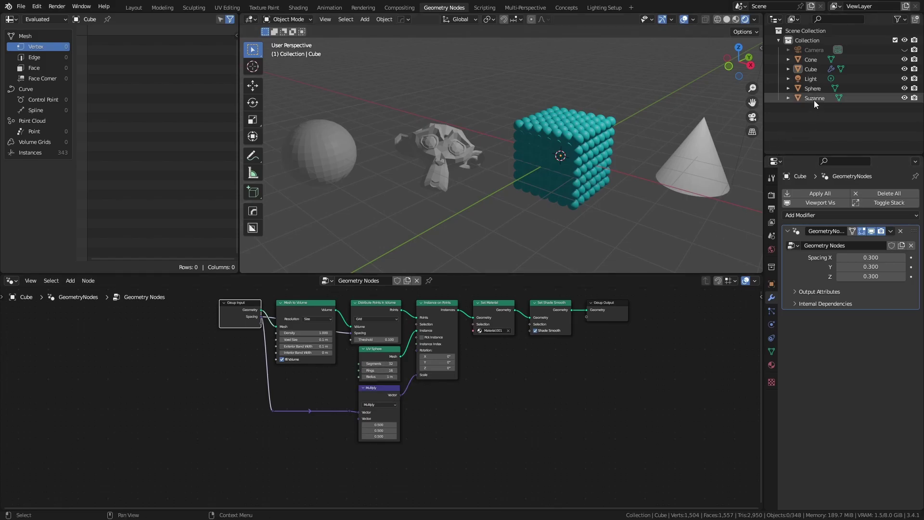
Drop Suzanne from the Outliner as an Object Info node feeding Mesh to Volume.
{"action": "left_click_drag", "start_coordinate": [814, 100], "coordinate": [283, 328]}
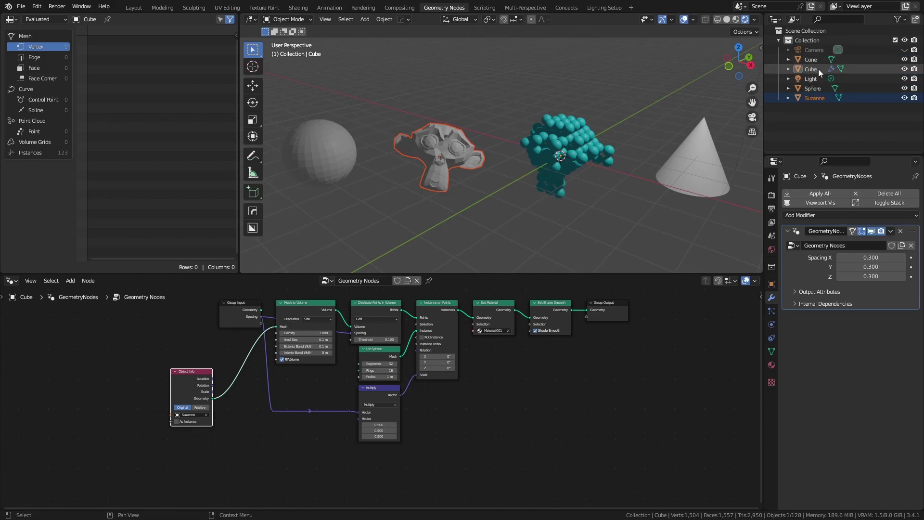
Add a Cone Object Info node and link its Geometry into Mesh to Volume's Mesh input.
{"action": "left_click_drag", "start_coordinate": [817, 63], "coordinate": [216, 450]}
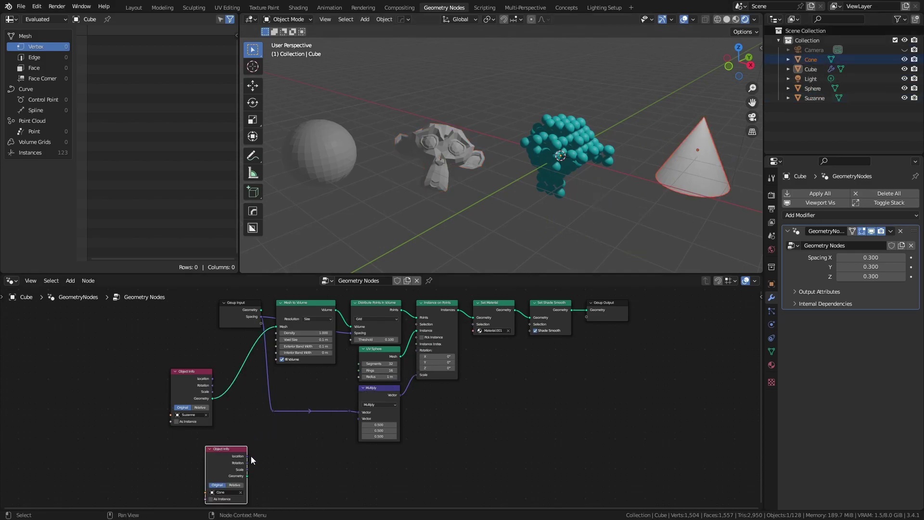
{"action": "left_click_drag", "start_coordinate": [247, 476], "coordinate": [277, 326]}
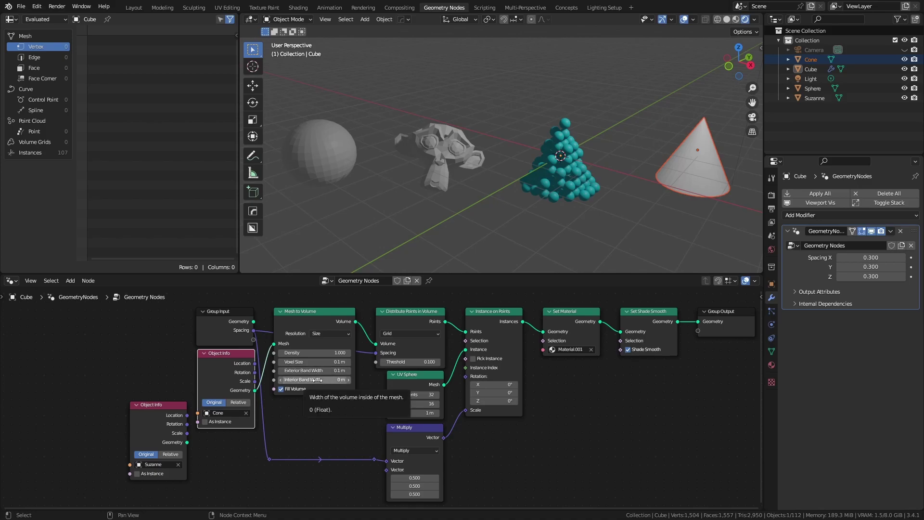
Turn Fill Volume off in Mesh to Volume and widen the band width to thicken the shell.
{"action": "left_click", "coordinate": [281, 389]}
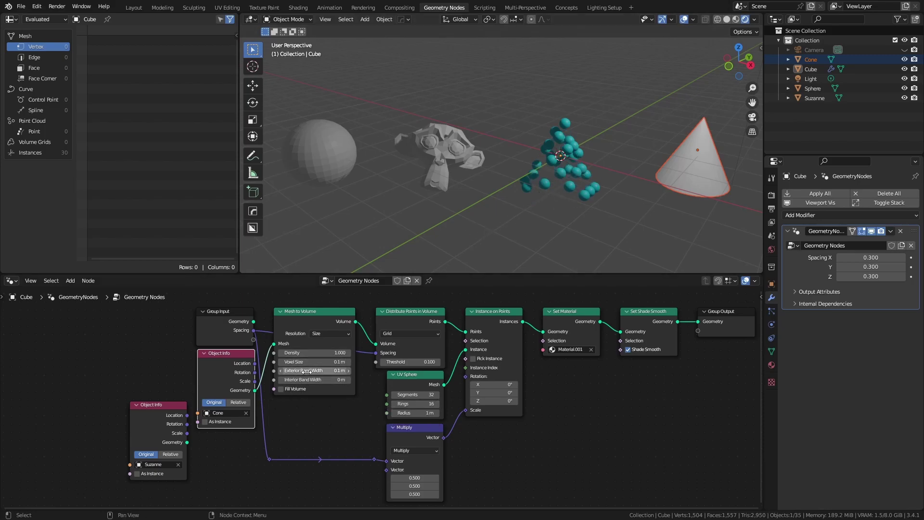
{"action": "left_click", "coordinate": [282, 388]}
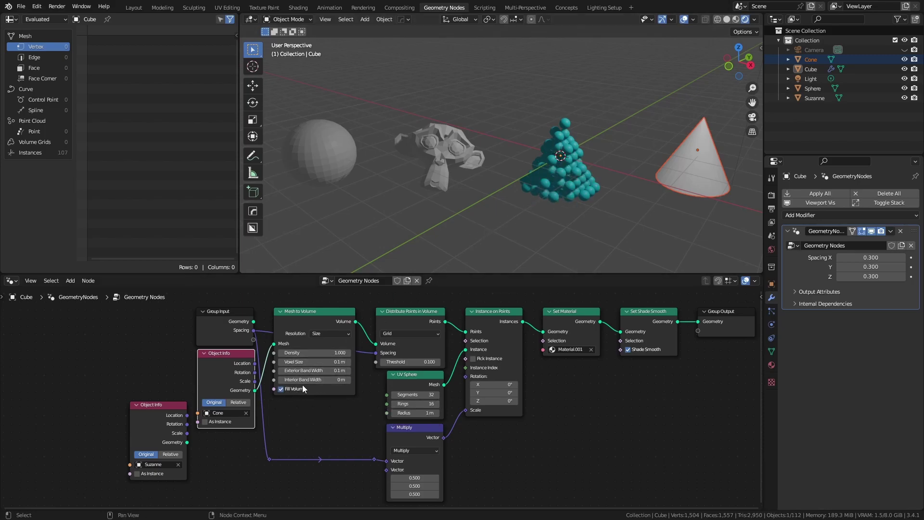
{"action": "left_click", "coordinate": [281, 389]}
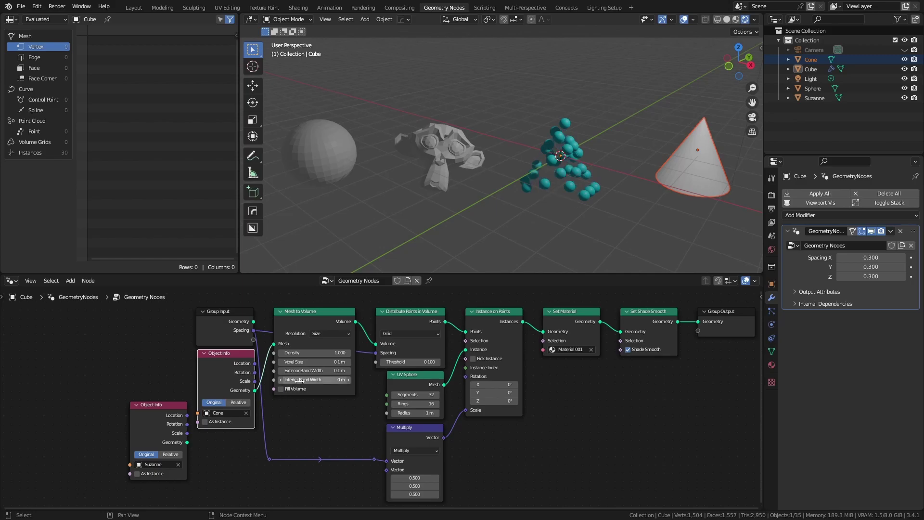
{"action": "mouse_move", "coordinate": [315, 380]}
{"action": "left_mouse_down"}
{"action": "mouse_move", "coordinate": [332, 380]}
{"action": "mouse_move", "coordinate": [313, 379]}
{"action": "mouse_move", "coordinate": [323, 370]}
{"action": "left_mouse_up"}
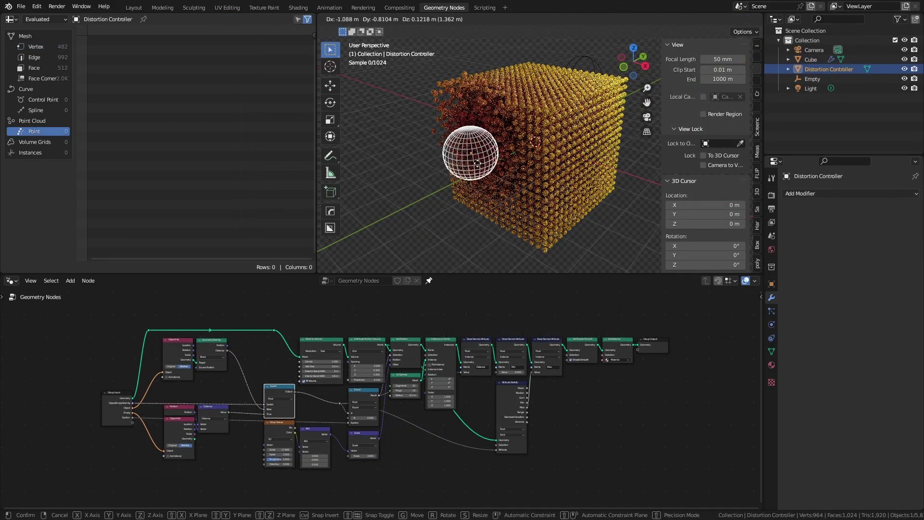
Move the Distortion Controller sphere to a new spot in the cube and scale it.
{"action": "left_click_drag", "start_coordinate": [477, 163], "coordinate": [499, 134]}
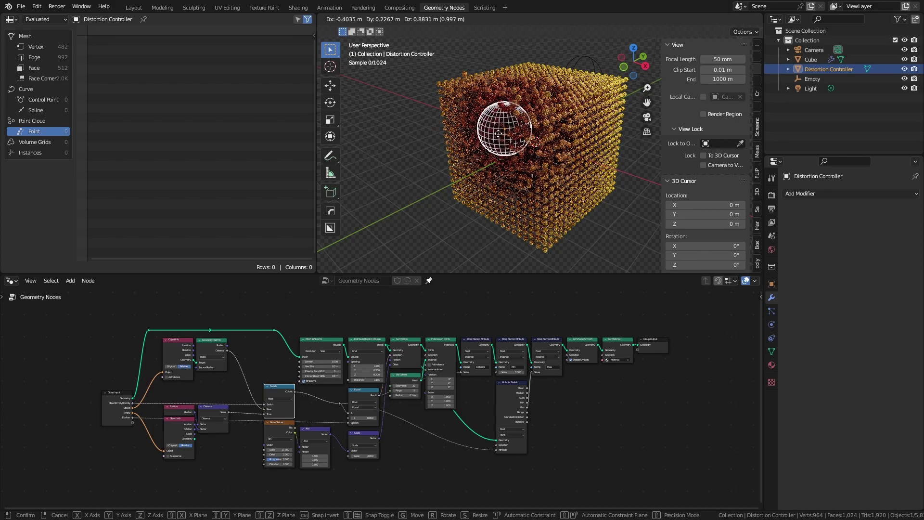
{"action": "left_click", "coordinate": [499, 134]}
{"action": "key", "text": "s"}
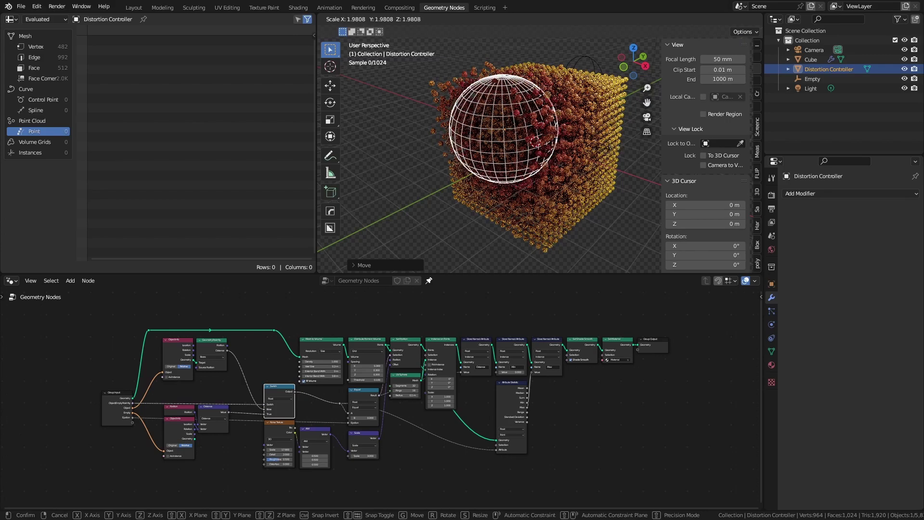
{"action": "left_click", "coordinate": [585, 146]}
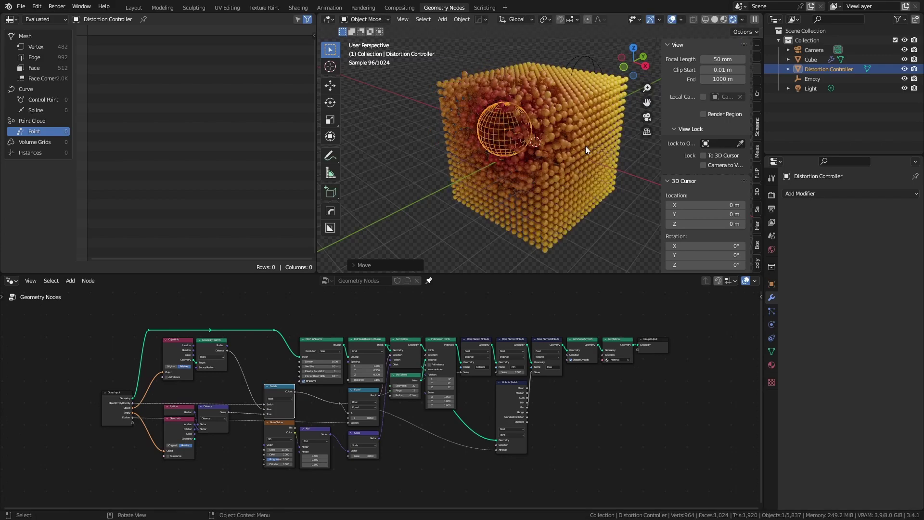